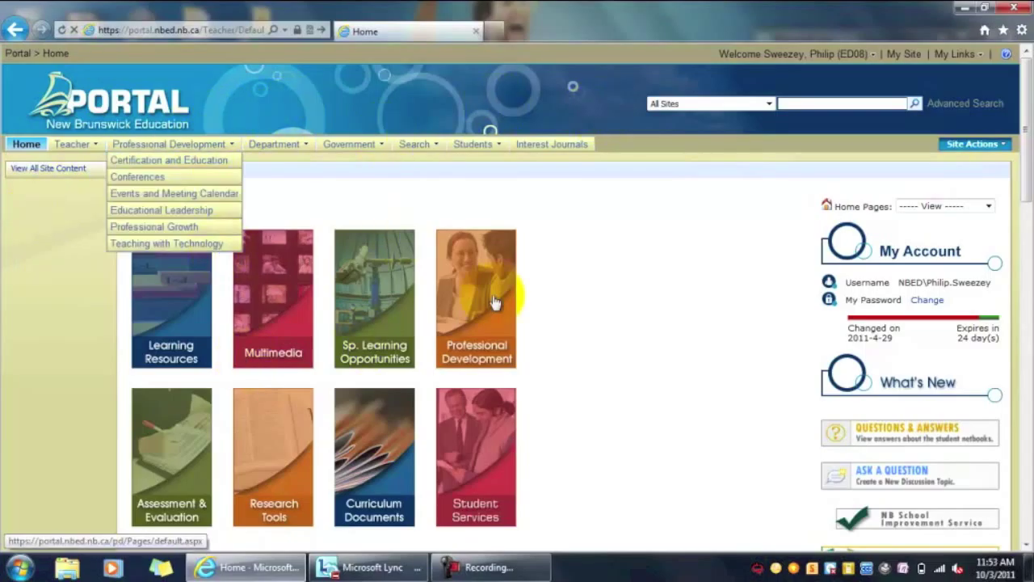
Go through the Learning Specialists Reporting Page to the Administration learning teams and open the ADMIN 5 site
left_click_drag(1025, 112, 993, 228)
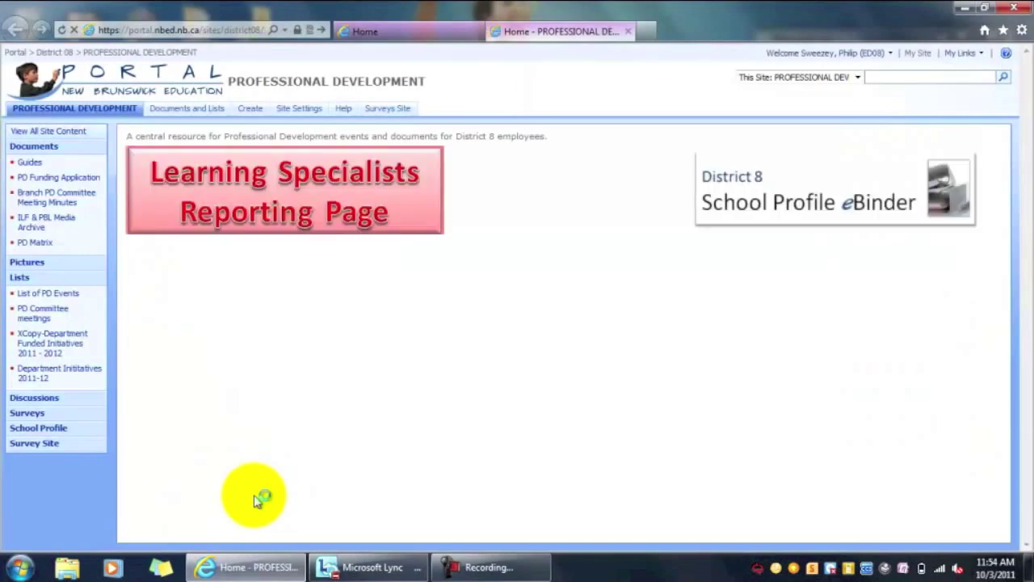
left_click(252, 222)
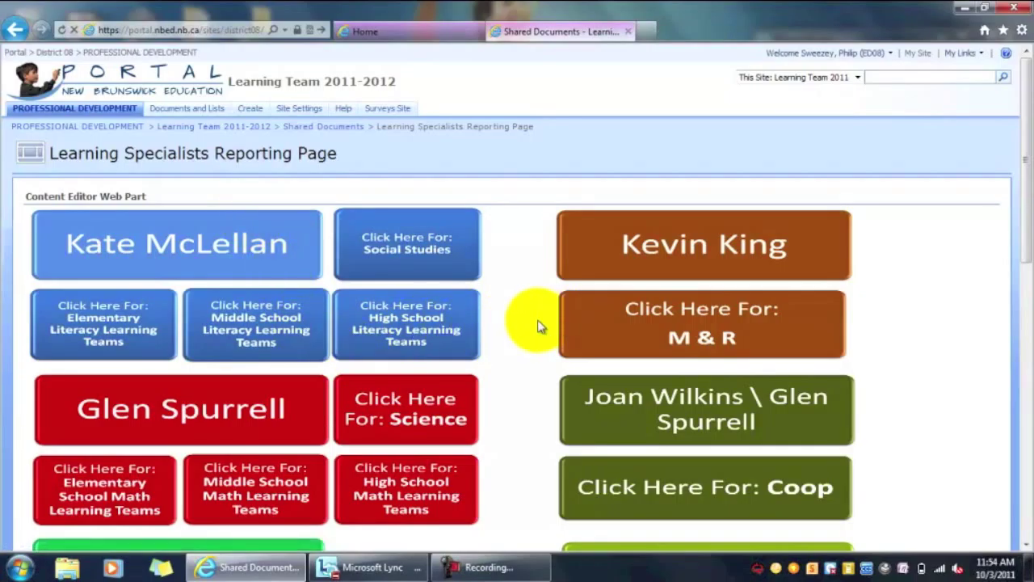
left_click_drag(1022, 131, 953, 295)
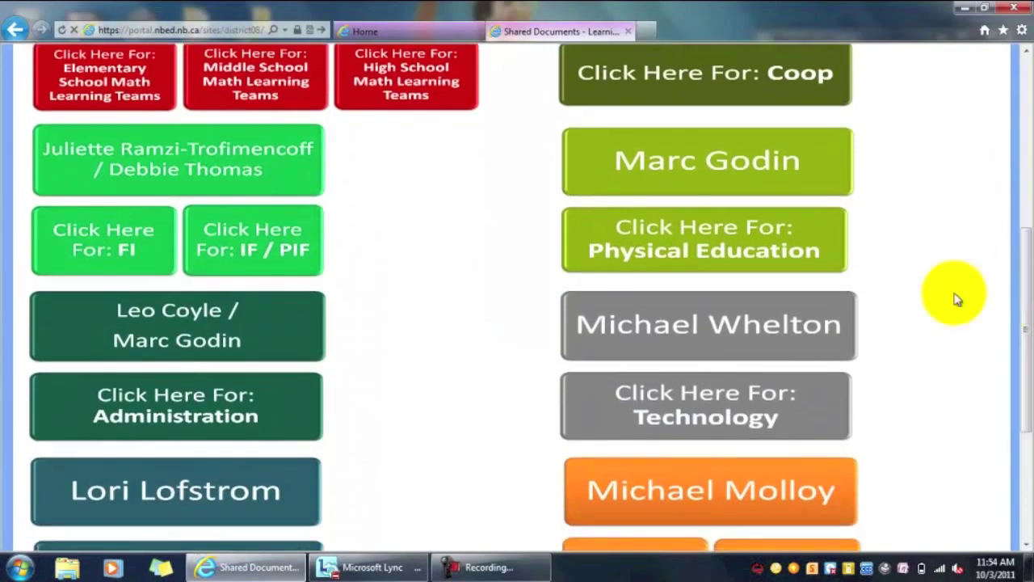
left_click(217, 427)
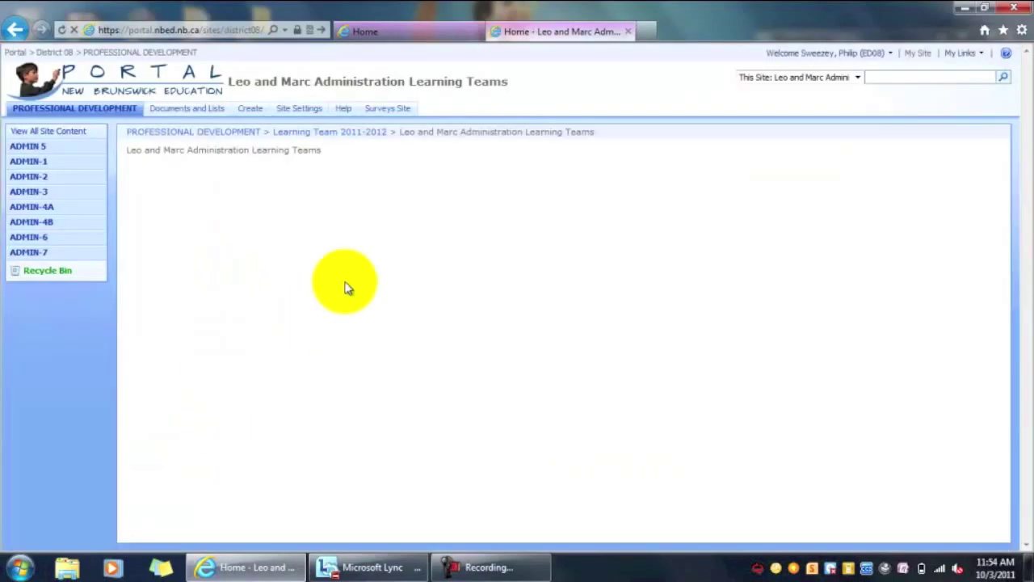
left_click(39, 148)
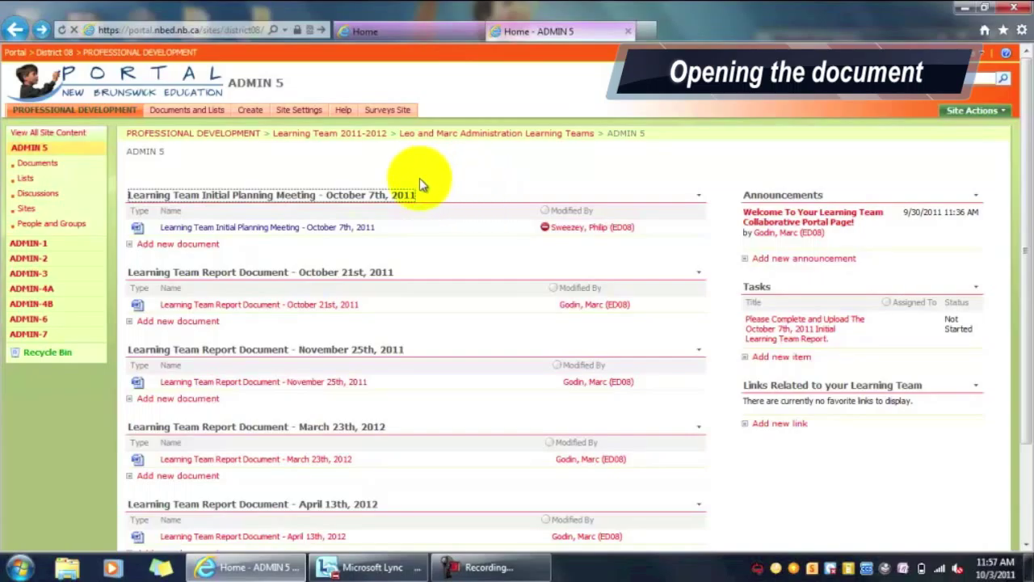
Open the "Learning Team Initial Planning Meeting - October 7th, 2011" library and check out its document without using the local drafts folder
left_click_drag(335, 197, 335, 196)
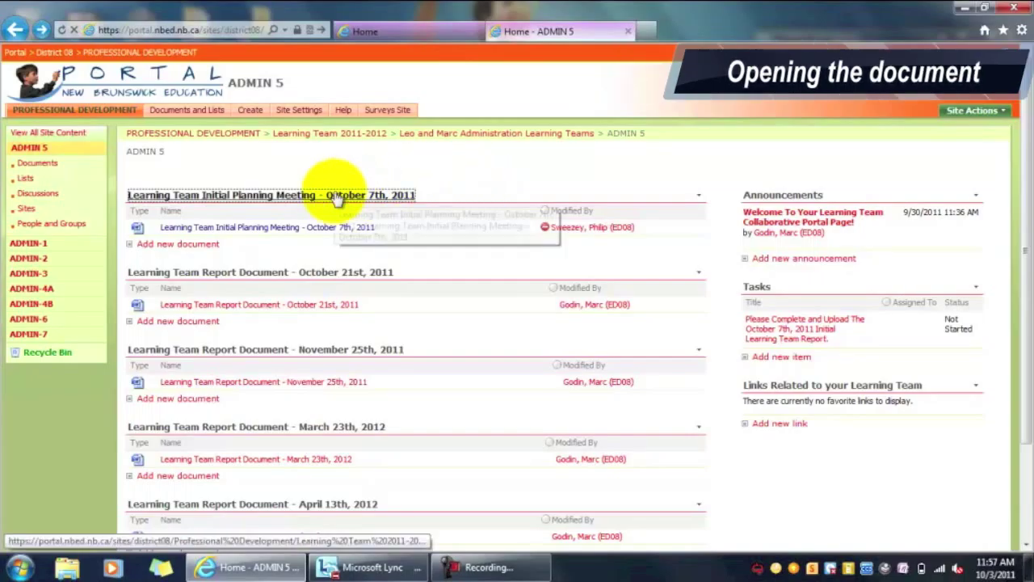
left_click(334, 198)
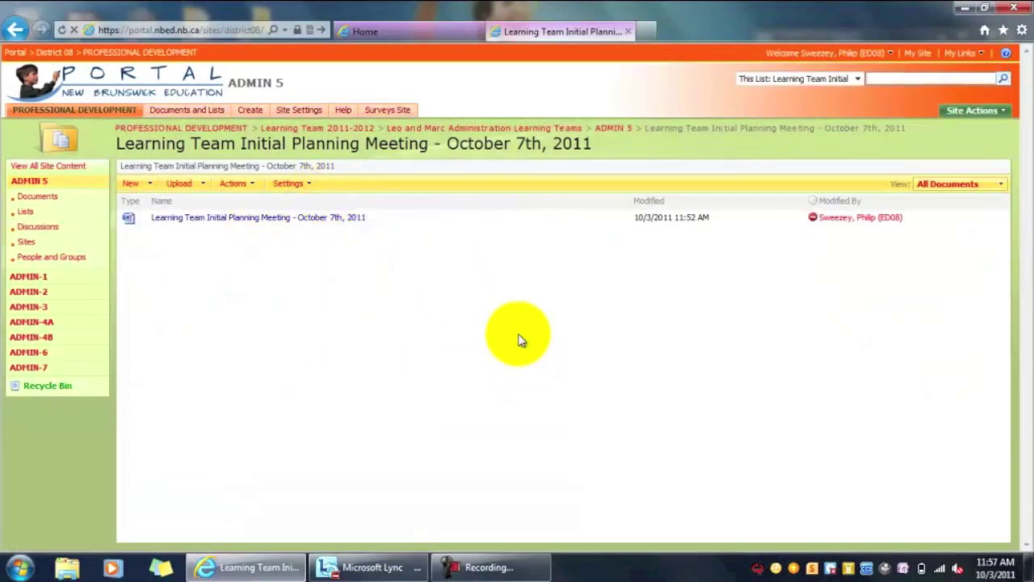
mouse_move(385, 227)
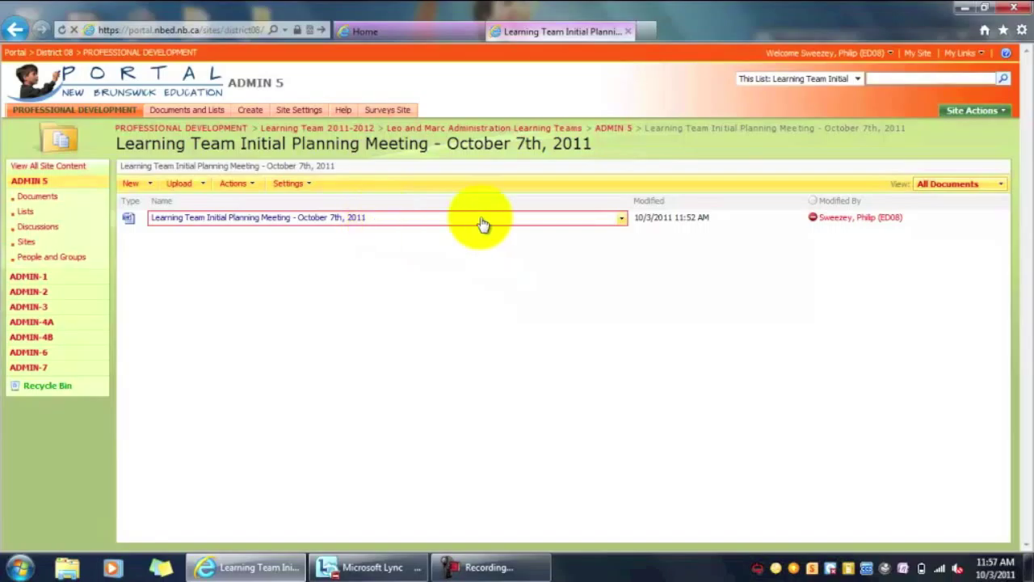
left_click(623, 221)
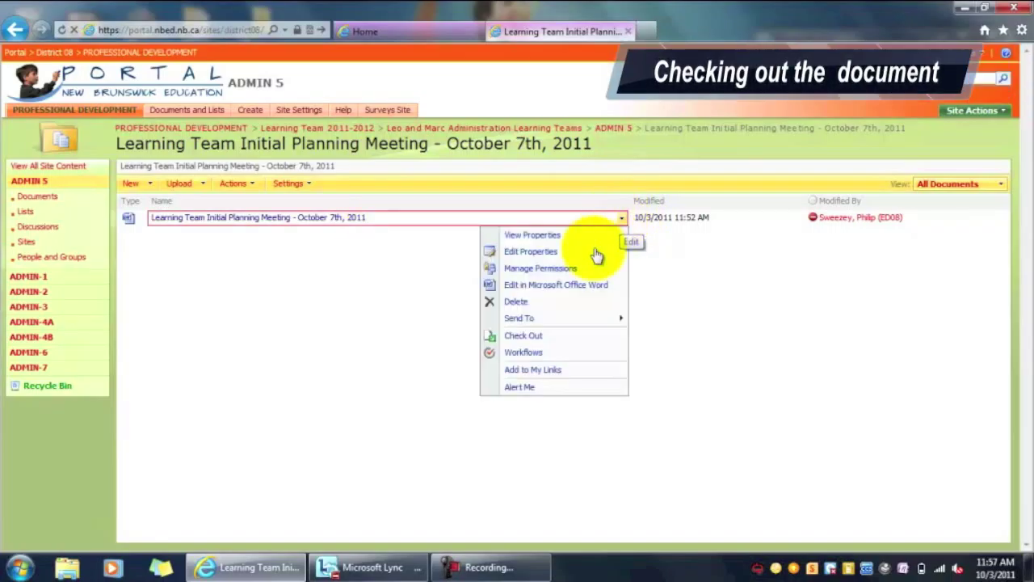
left_click(548, 335)
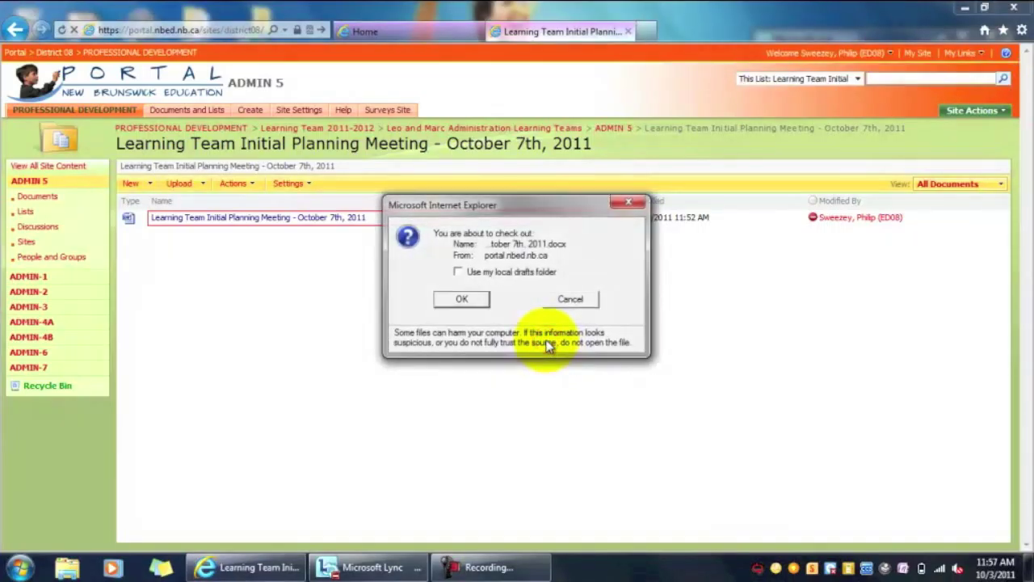
left_click(467, 299)
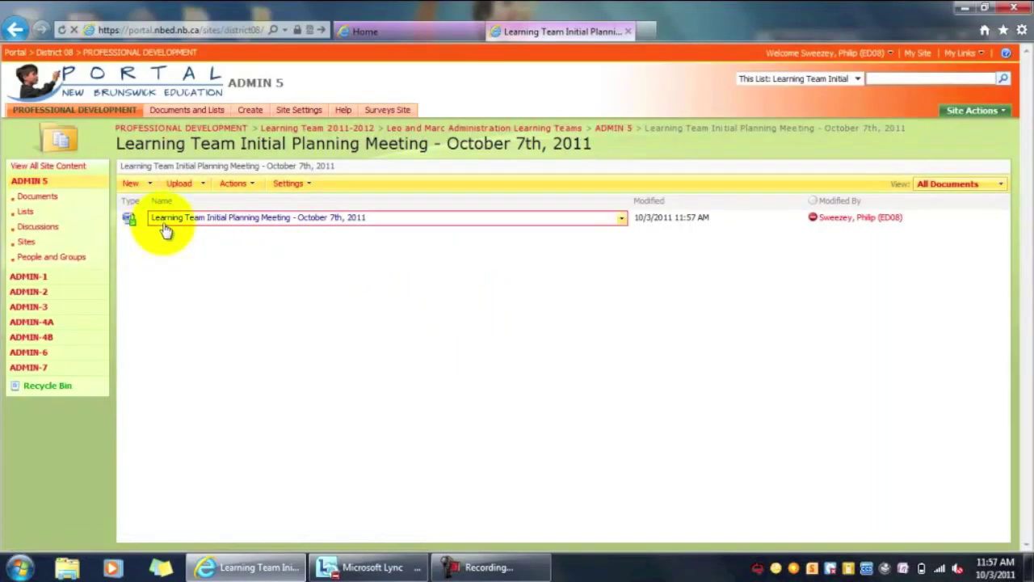
Open the checked-out October 7th planning meeting document in Word, accepting the notices
left_click(206, 224)
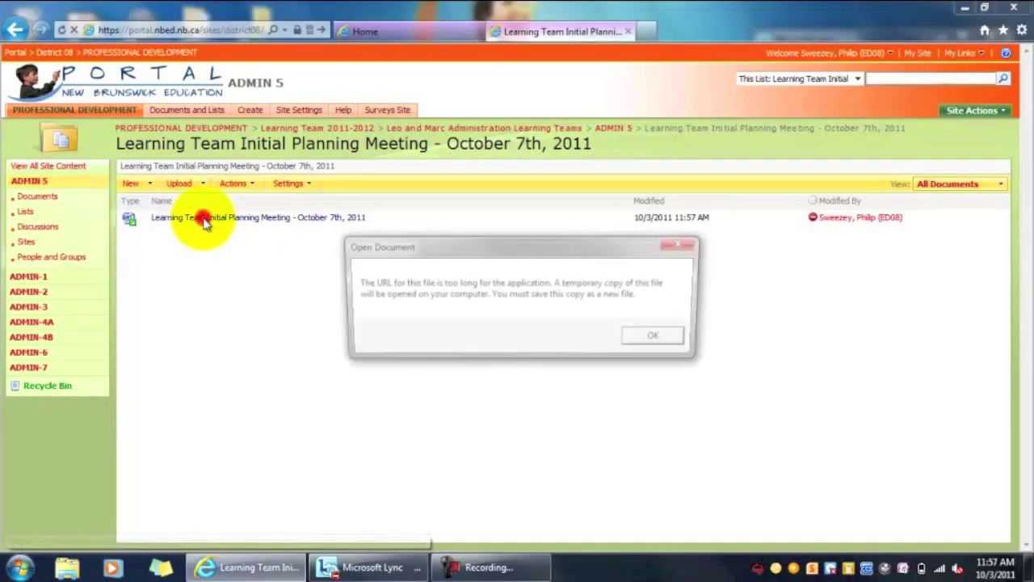
left_click(643, 342)
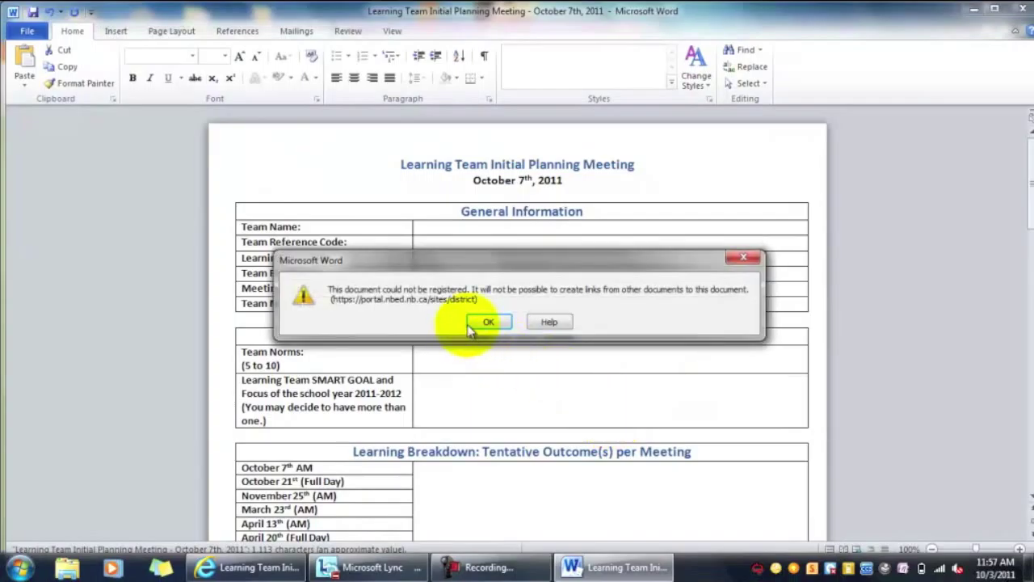
left_click(469, 325)
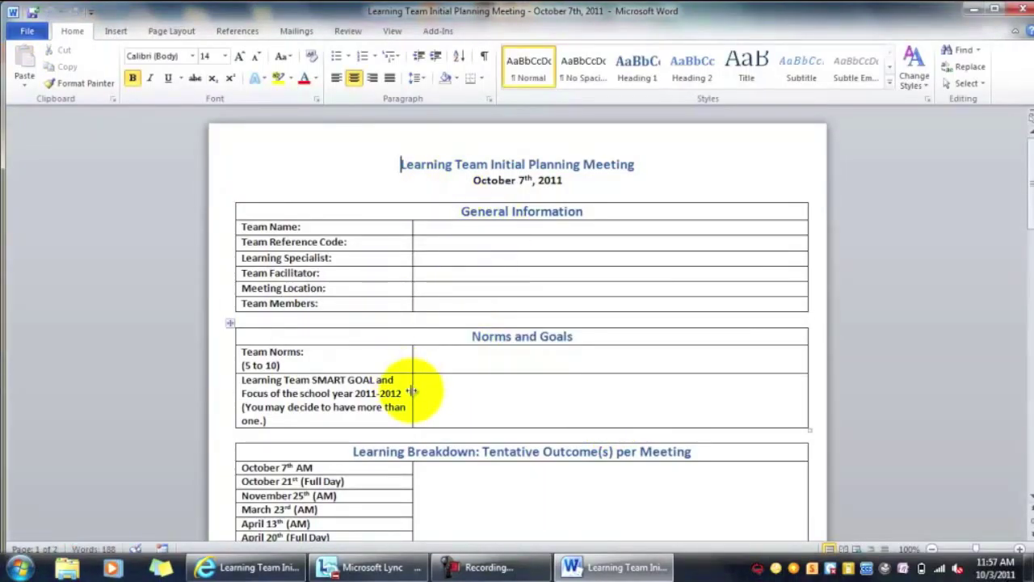
Enter "PBL in Middle School" as the Team Name in the General Information table
left_click(443, 235)
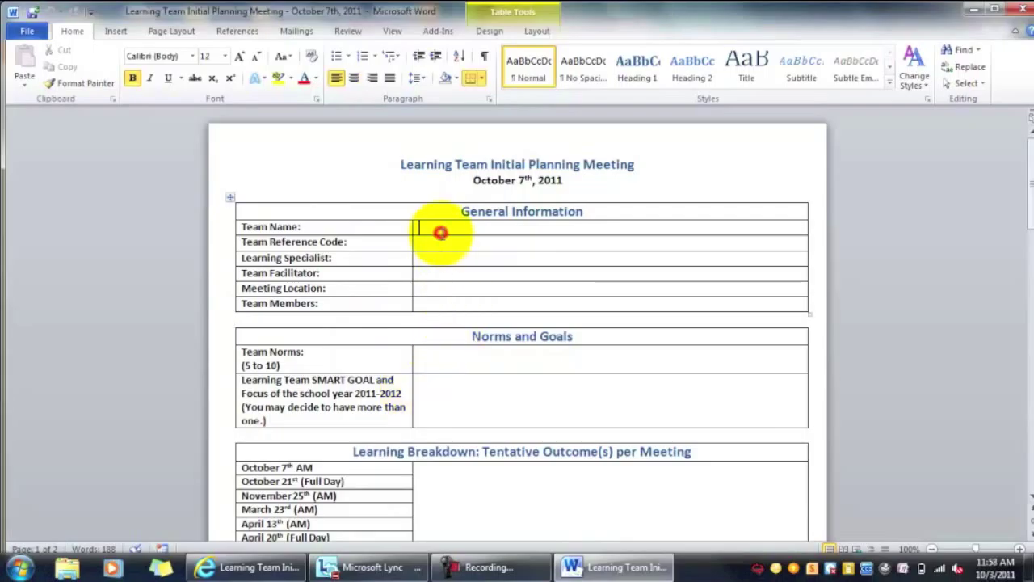
type("PBL in")
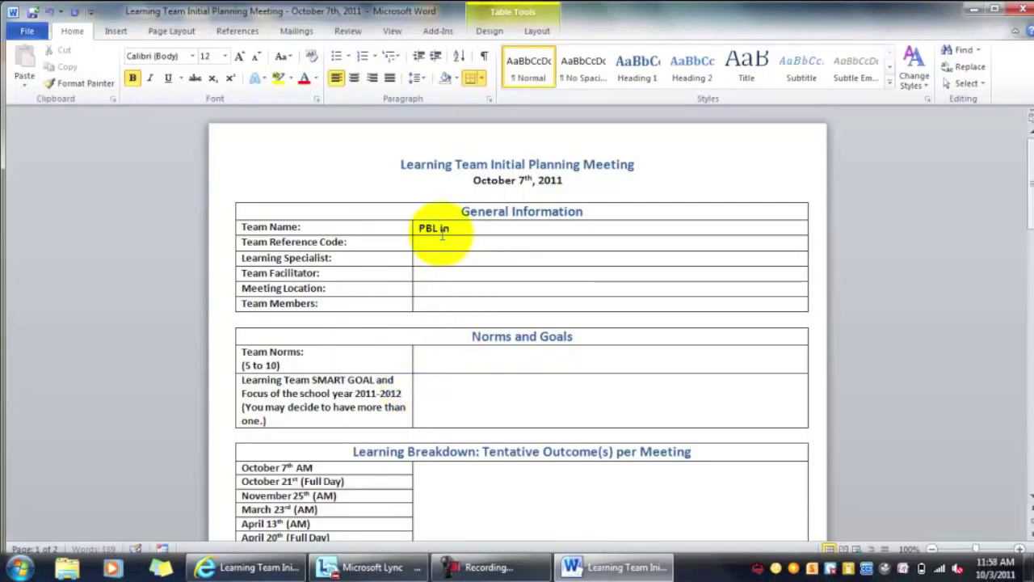
type(" Middle School")
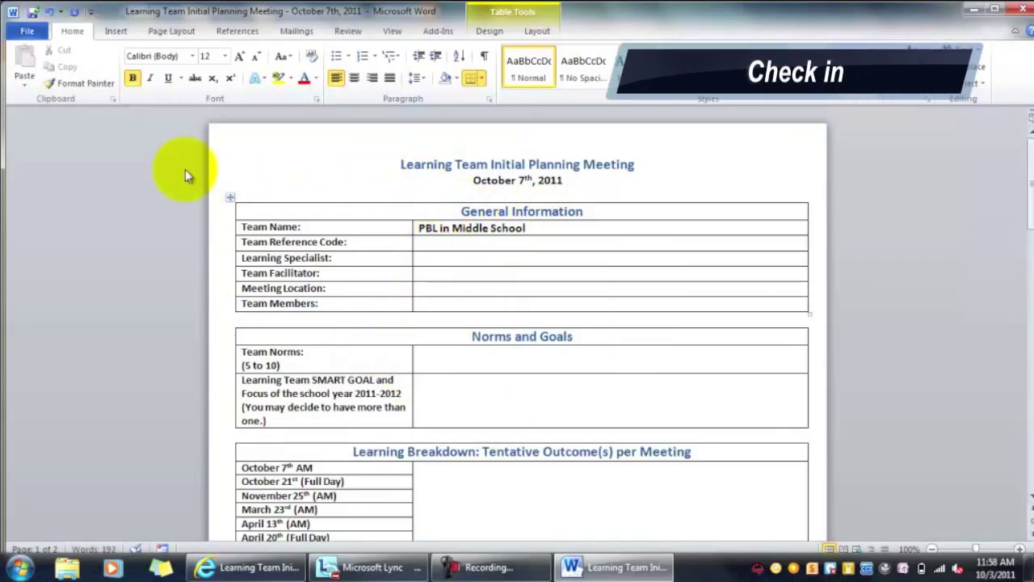
Check the planning meeting document back in without version comments
left_click(31, 34)
left_click(144, 144)
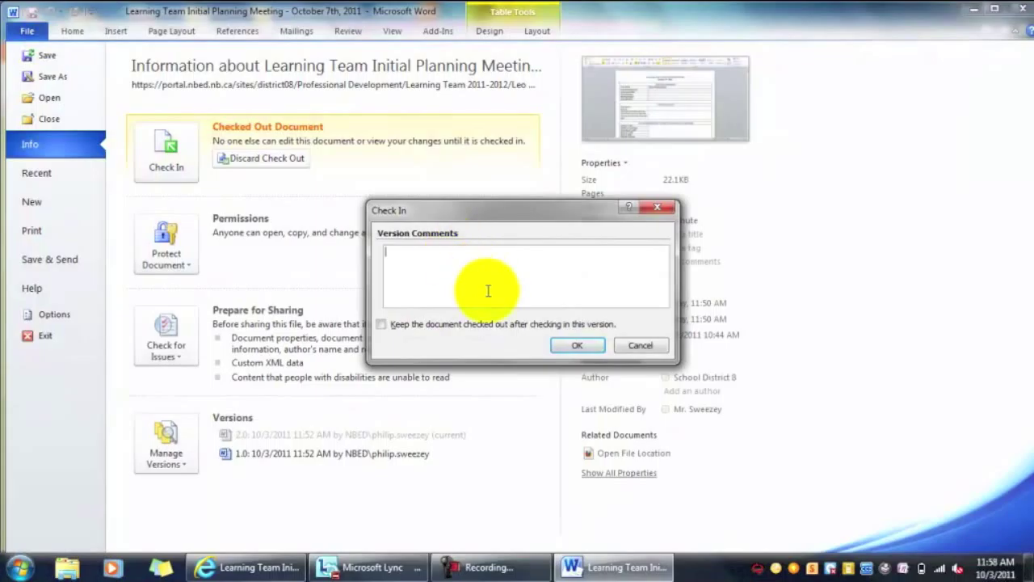
left_click(577, 347)
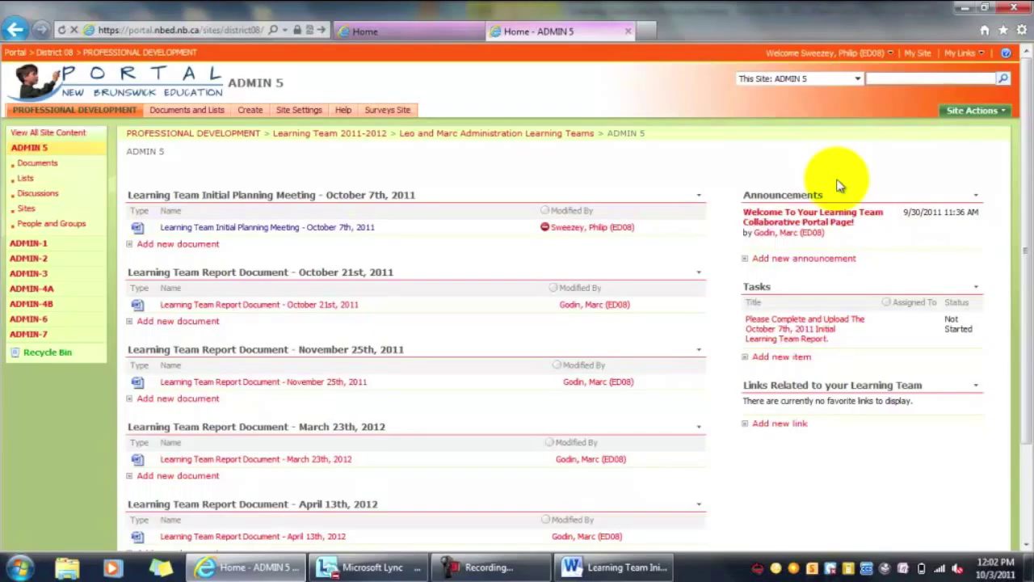
Create a new announcement on the ADMIN 5 site titled "Resources for next session"
left_click(807, 261)
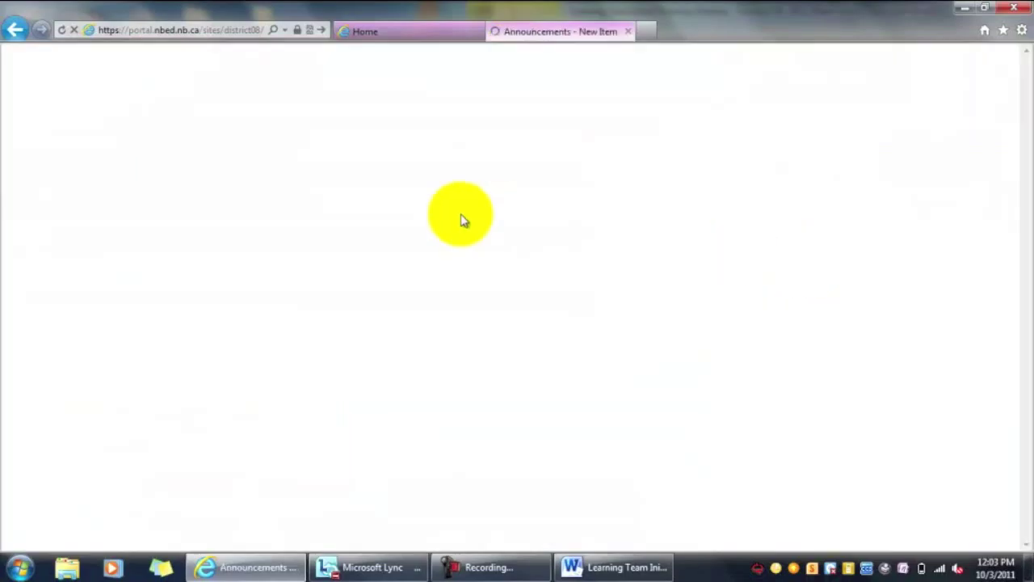
type("Resources for")
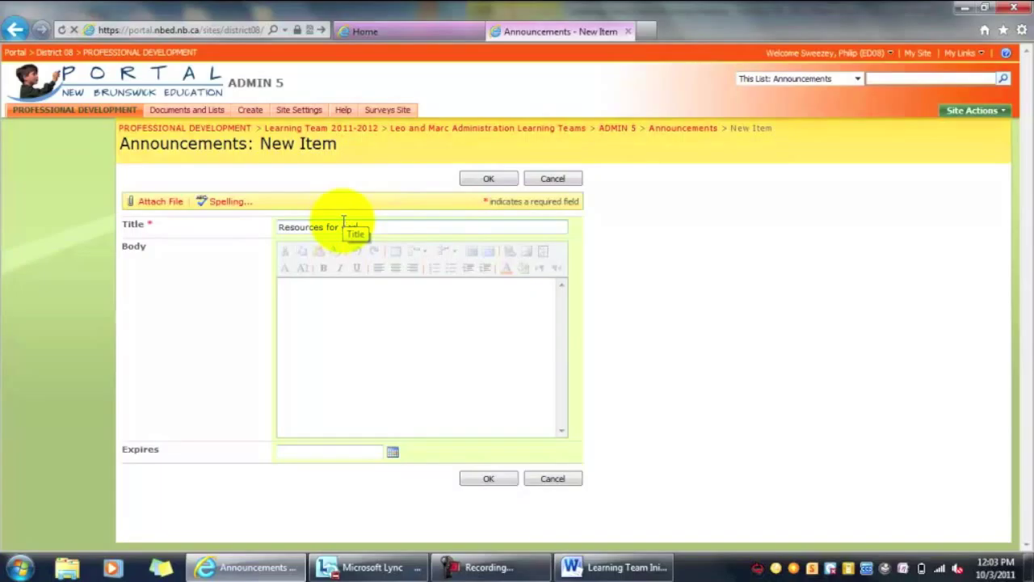
type(" next session")
Write the announcement body "Just a quick reminder to everyone that they need to bring the resources they suggested last meeting" and save it
left_click(336, 286)
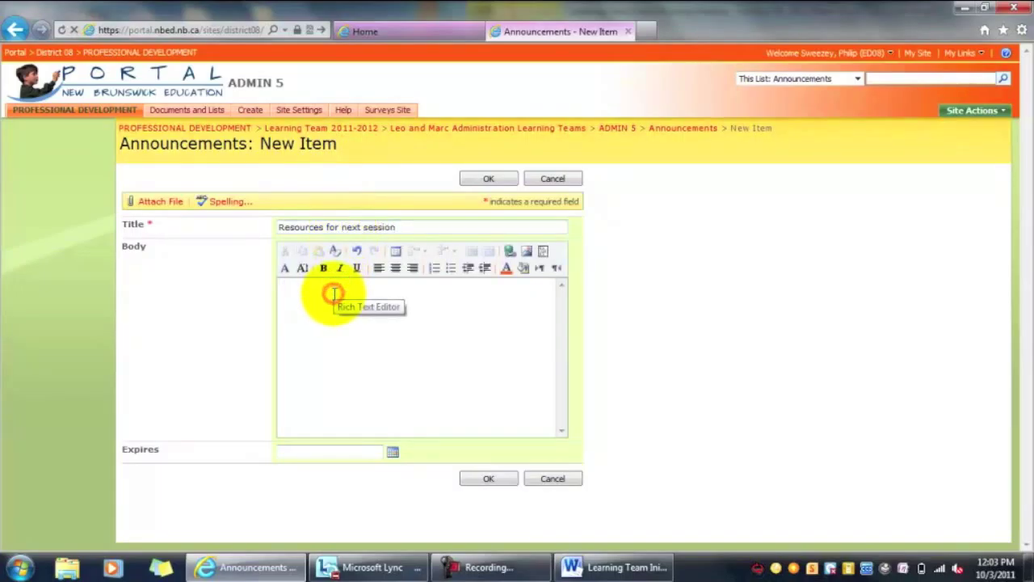
type("Just a quick reminder to")
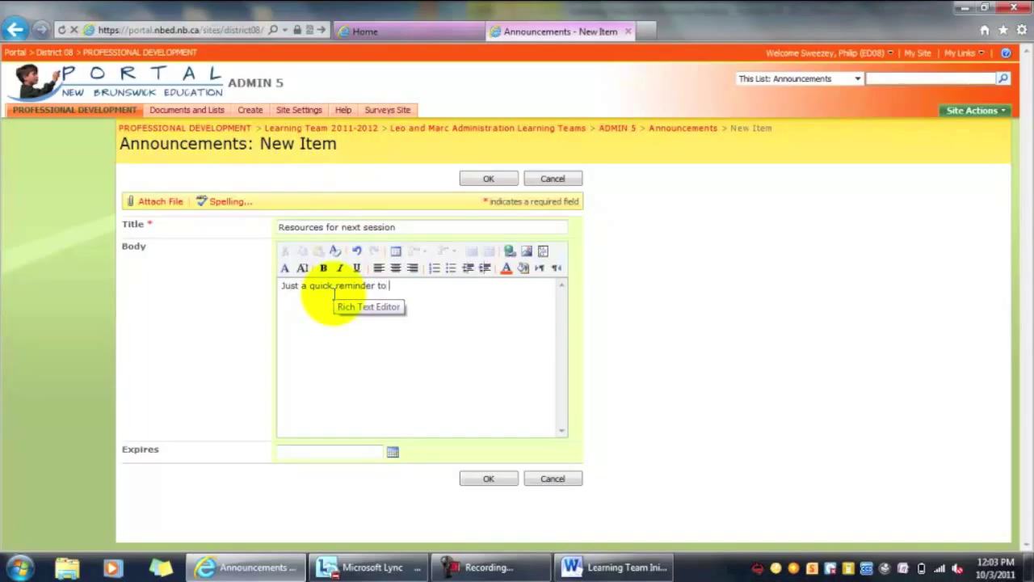
type(" everyone that hte")
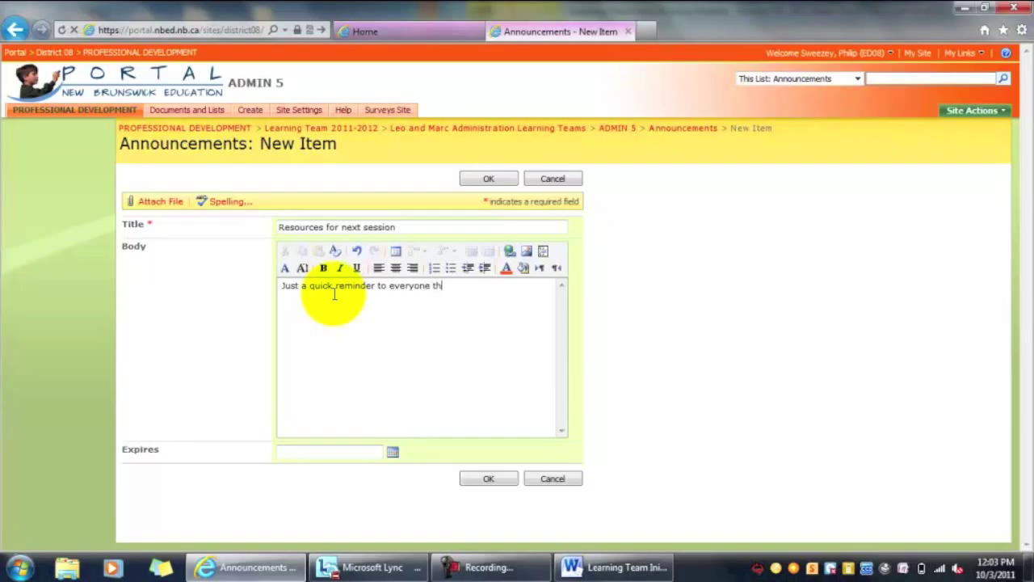
key("BackSpace")
key("BackSpace")
key("BackSpace")
key("BackSpace")
key("BackSpace")
type("they need to bring the re")
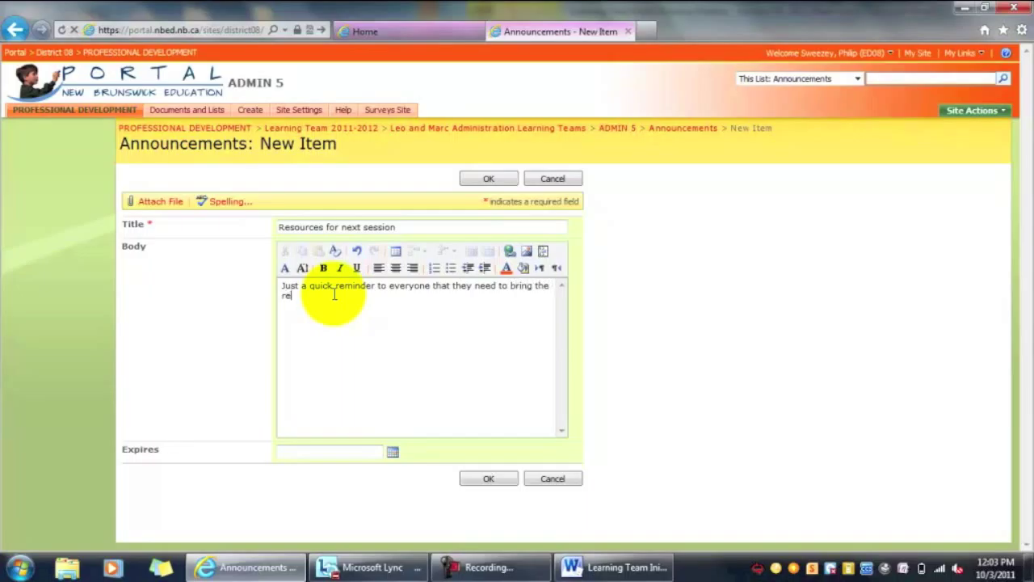
type("sources they suggested last meeting")
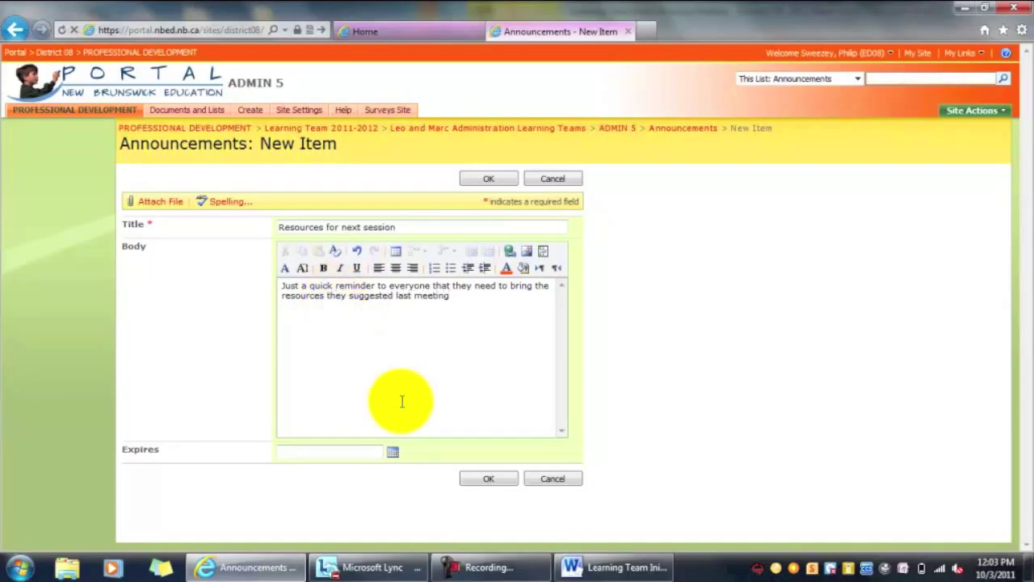
left_click(489, 483)
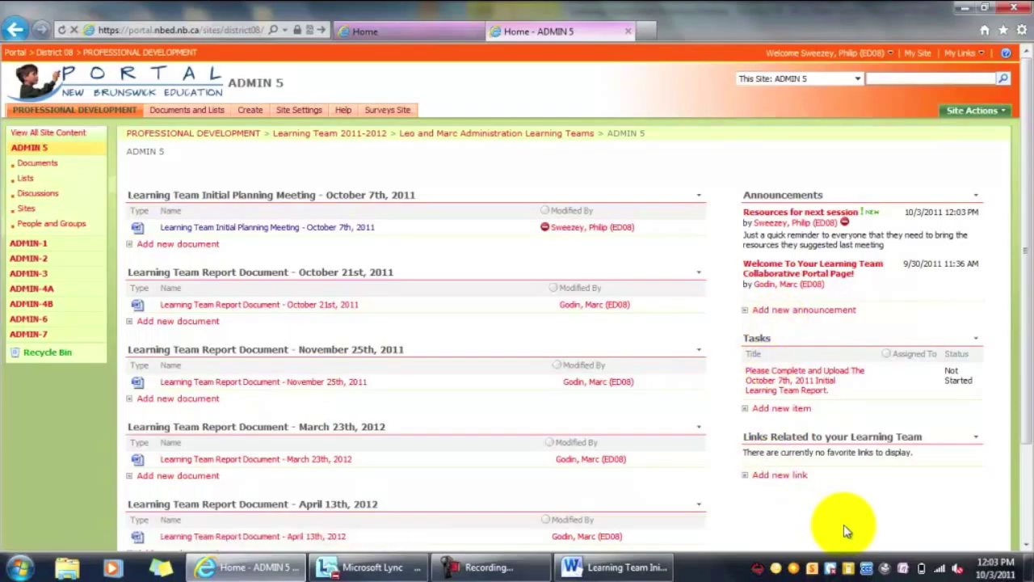
Open the form for a new learning team link and cancel it without adding anything
left_click(778, 475)
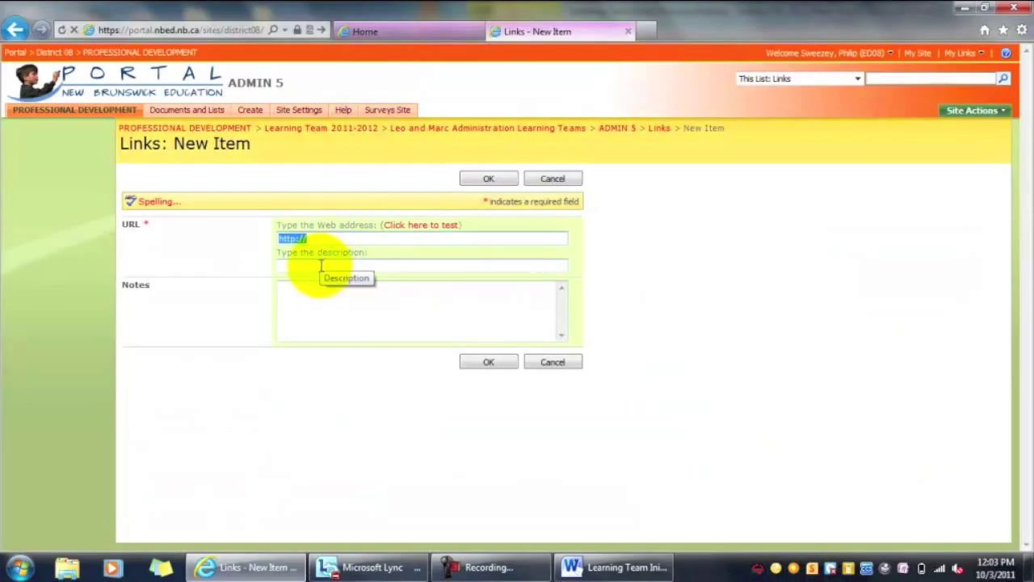
left_click(564, 364)
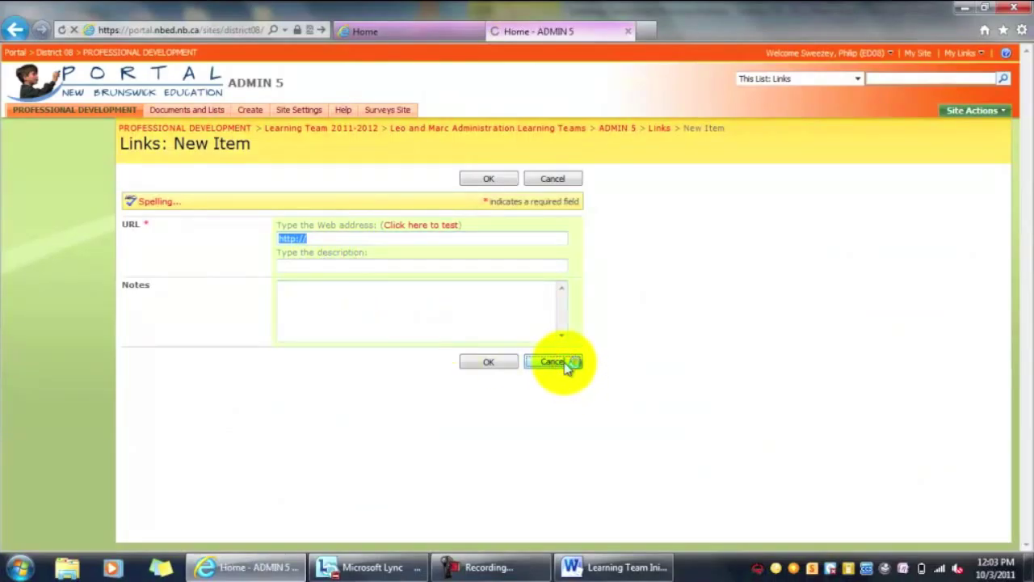